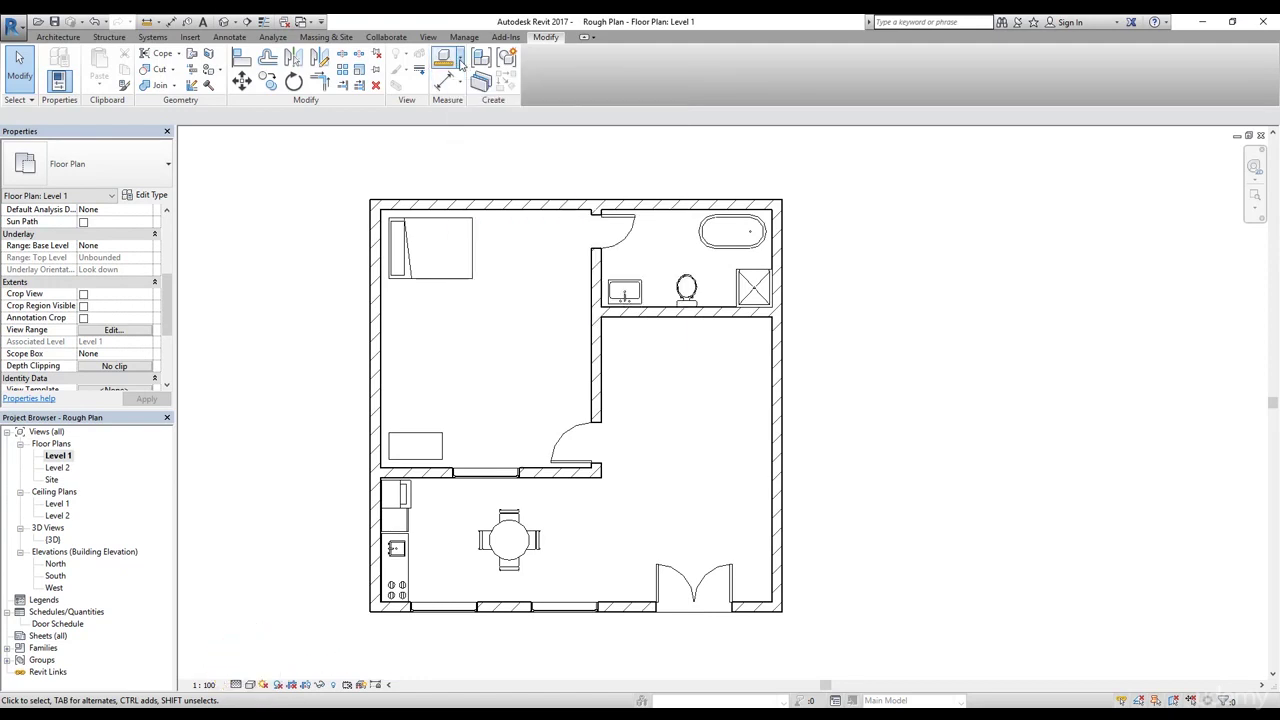
Show the Measure dropdown options on the Modify tab
{"action": "left_click", "coordinate": [460, 62]}
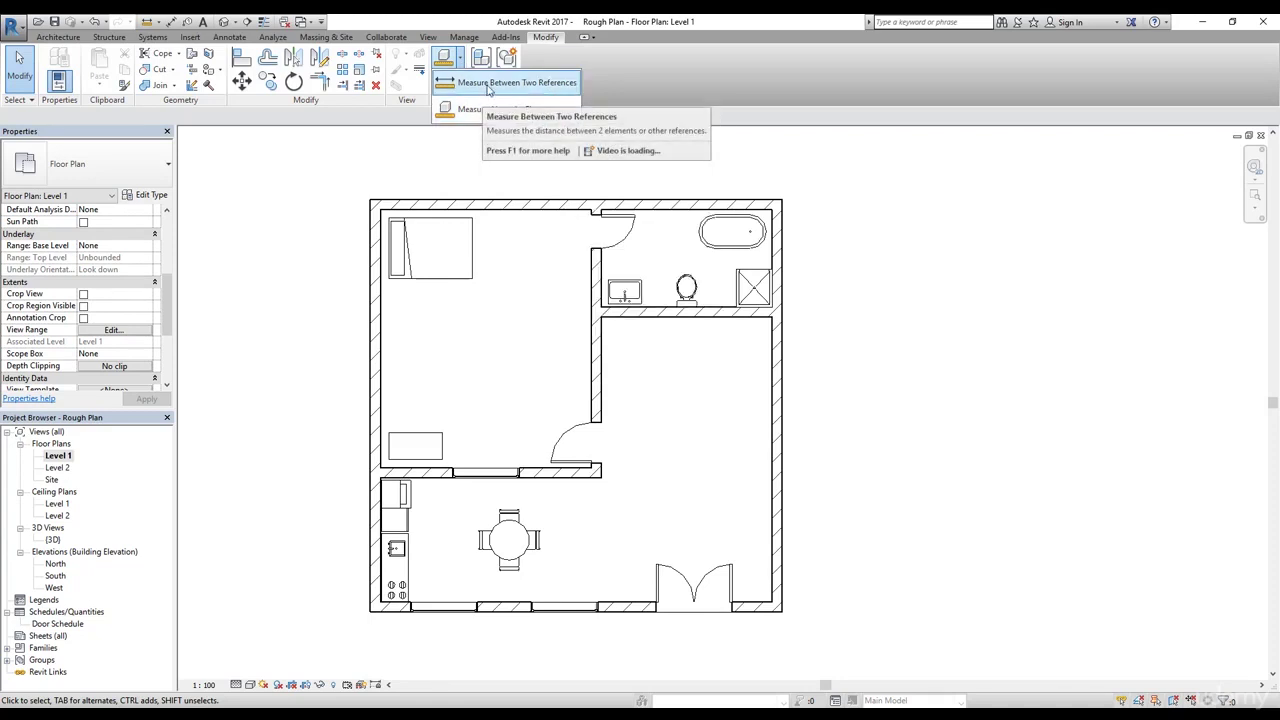
Save the project, then take two measurements outside the plan, the last reading 5' - 5 93/256"
{"action": "left_click", "coordinate": [490, 84]}
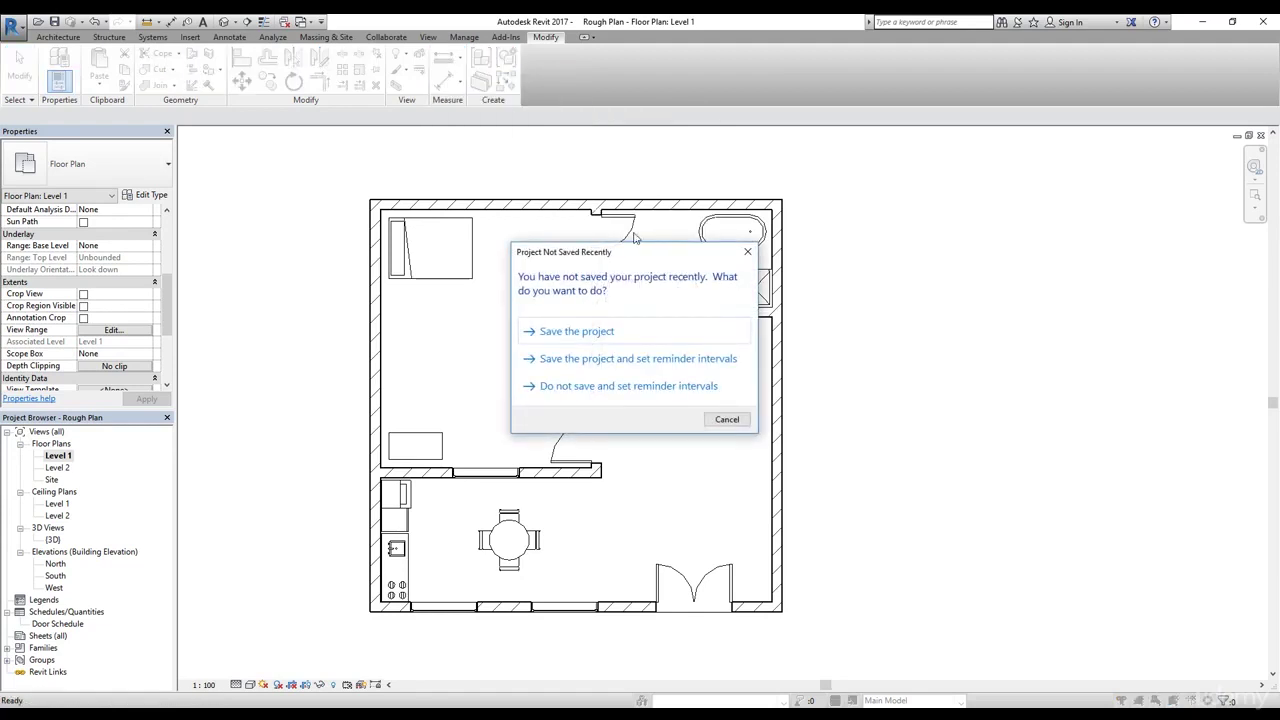
{"action": "left_click", "coordinate": [590, 335]}
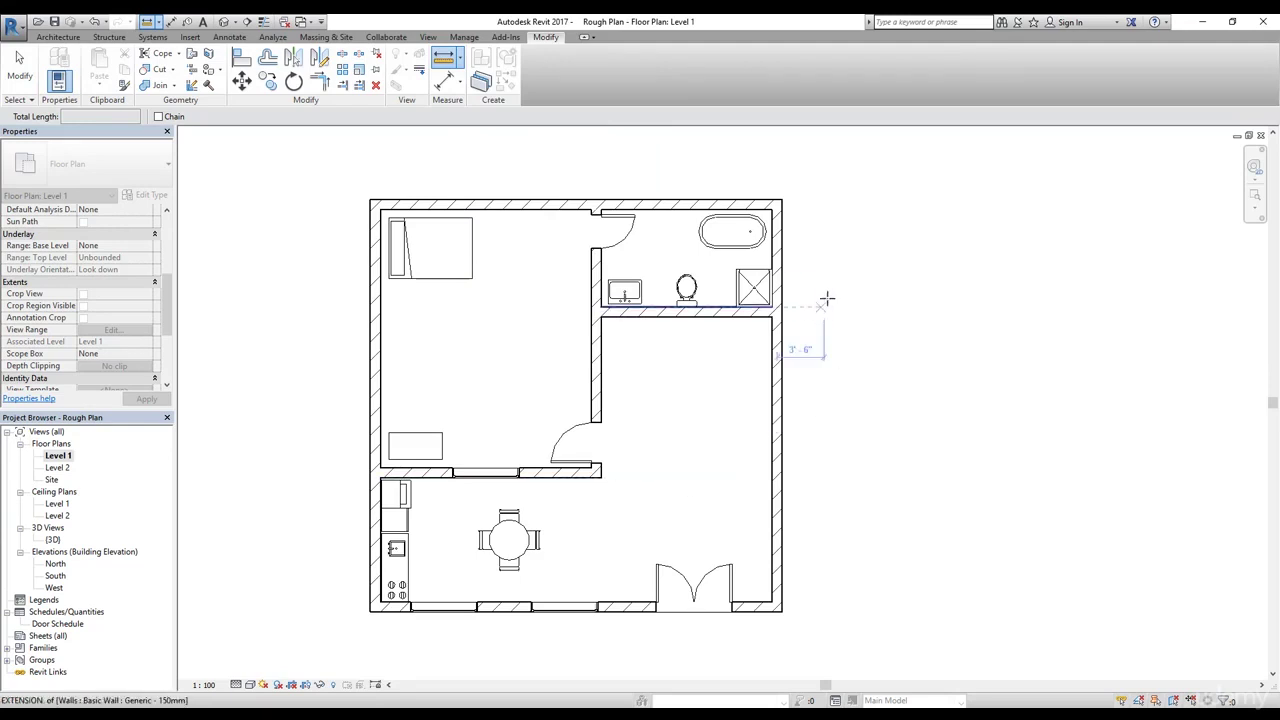
{"action": "left_click", "coordinate": [880, 331]}
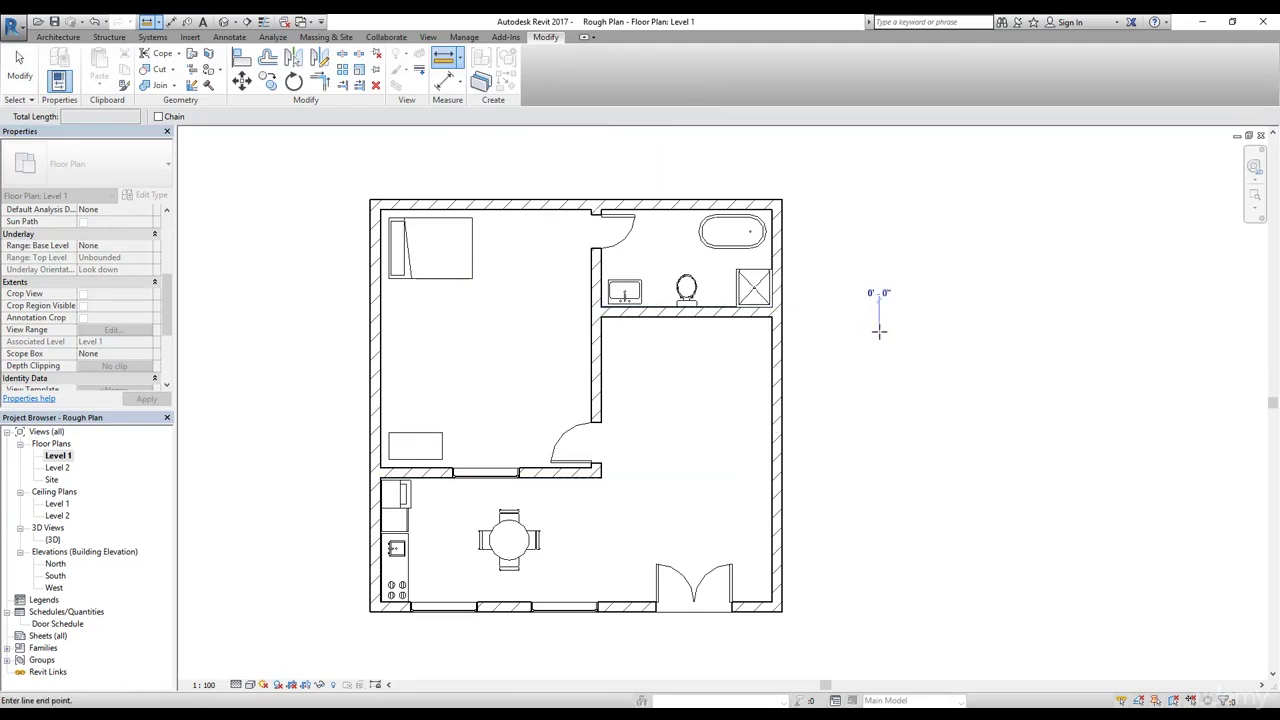
{"action": "left_click", "coordinate": [970, 483]}
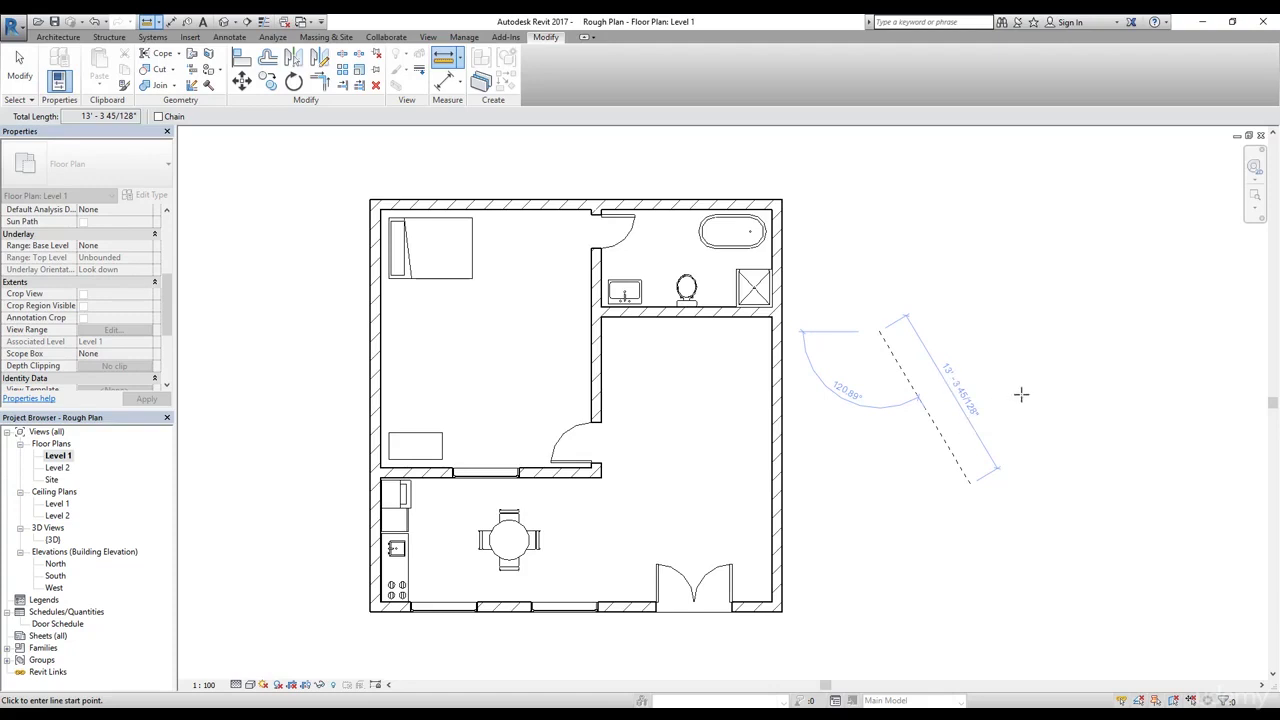
{"action": "left_click", "coordinate": [1064, 263]}
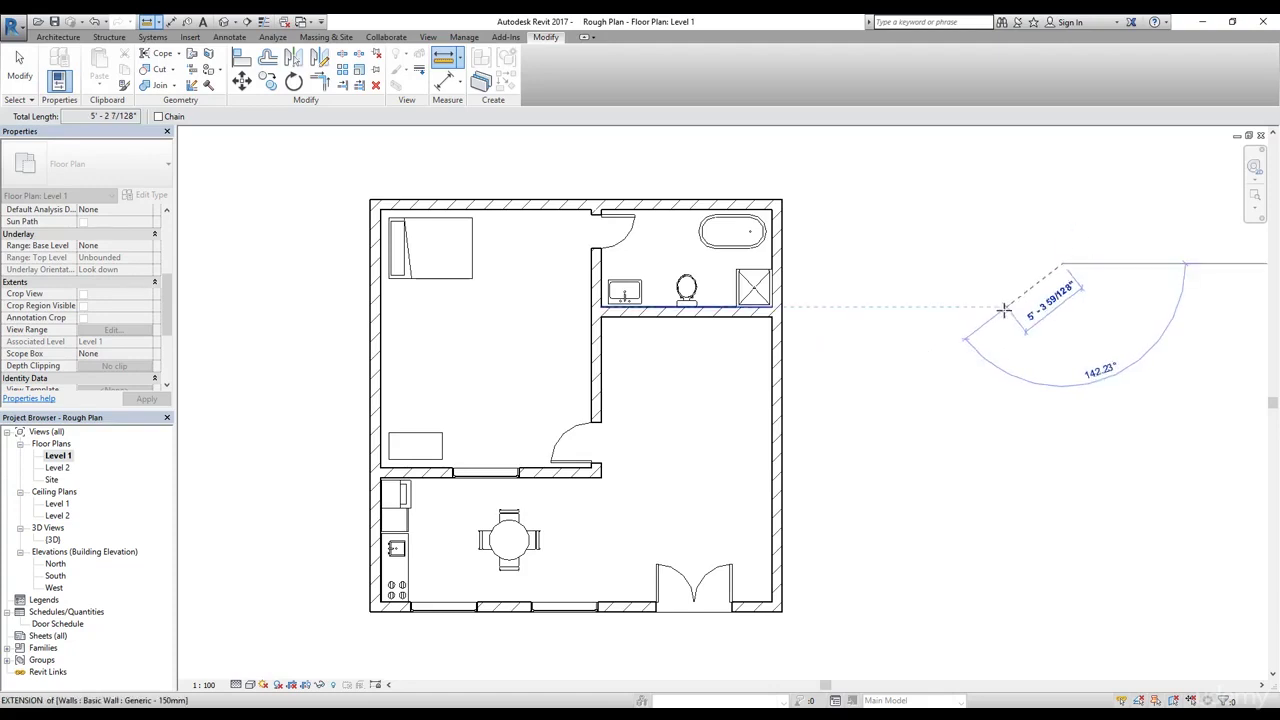
{"action": "left_click", "coordinate": [1004, 306]}
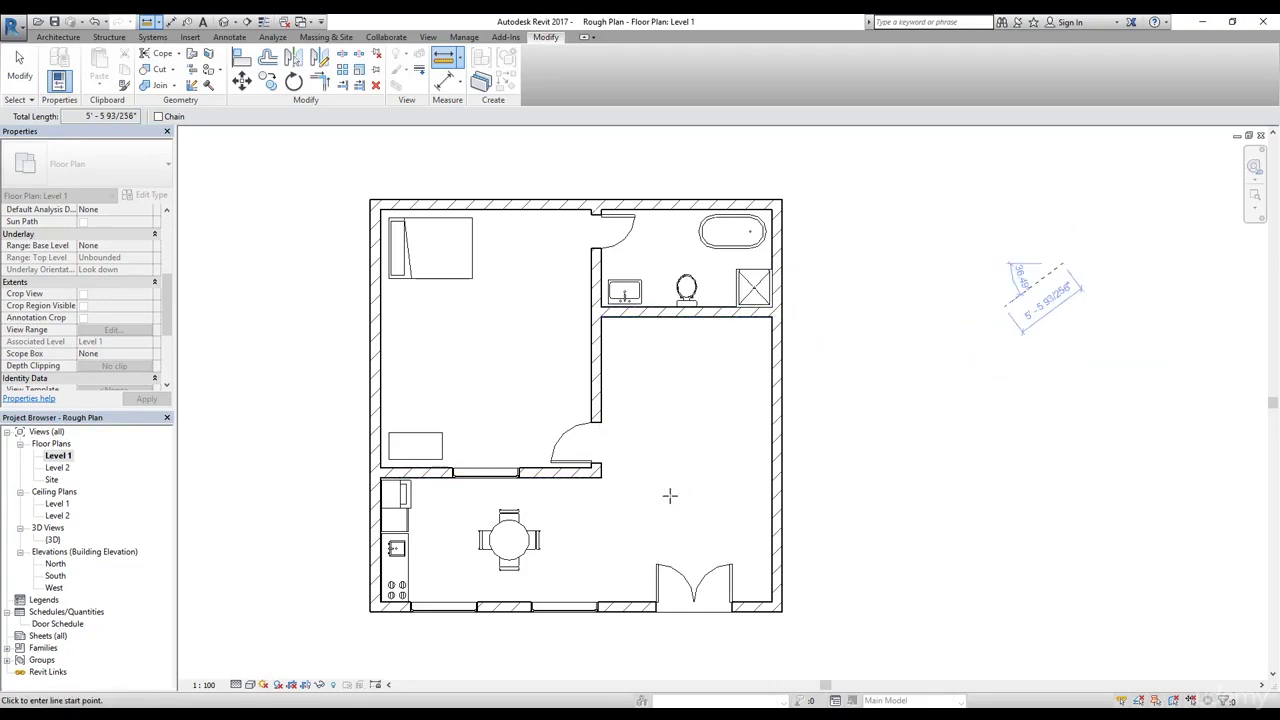
Measure 12' - 9" from the interior wall end by the bedroom door to the right exterior wall
{"action": "scroll", "coordinate": [705, 517], "scroll_direction": "up", "scroll_amount": 2}
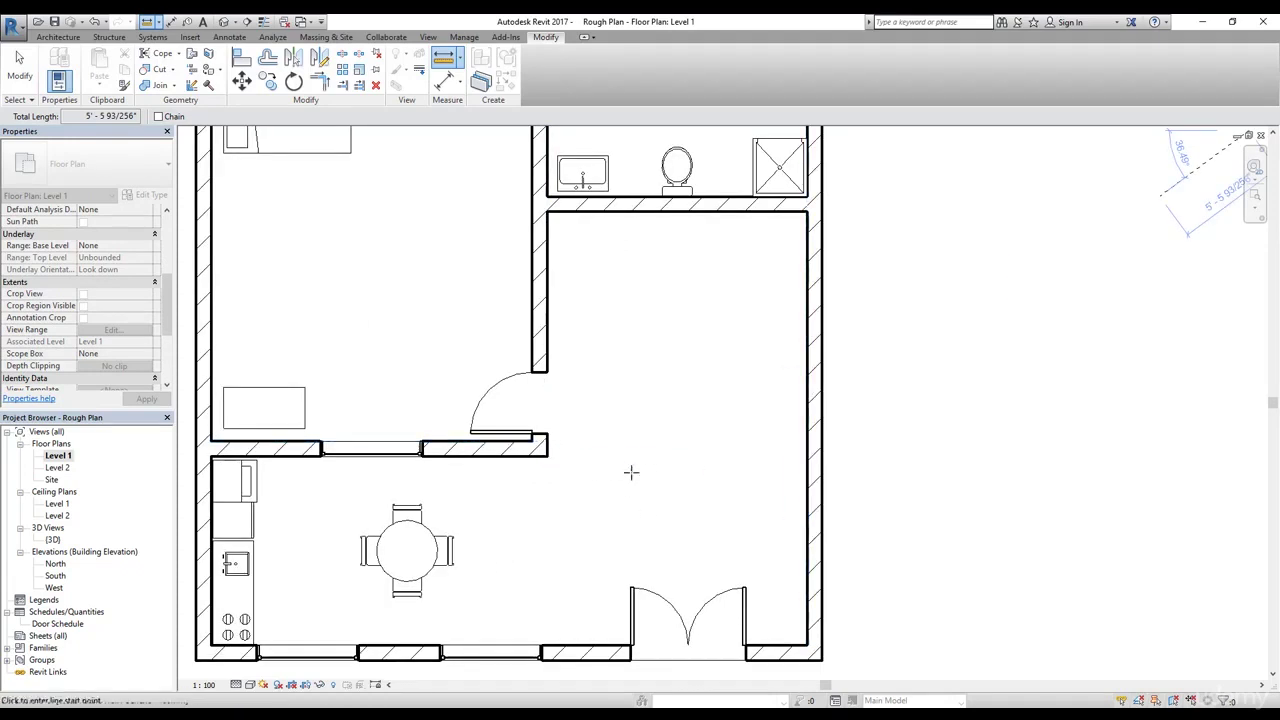
{"action": "left_click", "coordinate": [548, 457]}
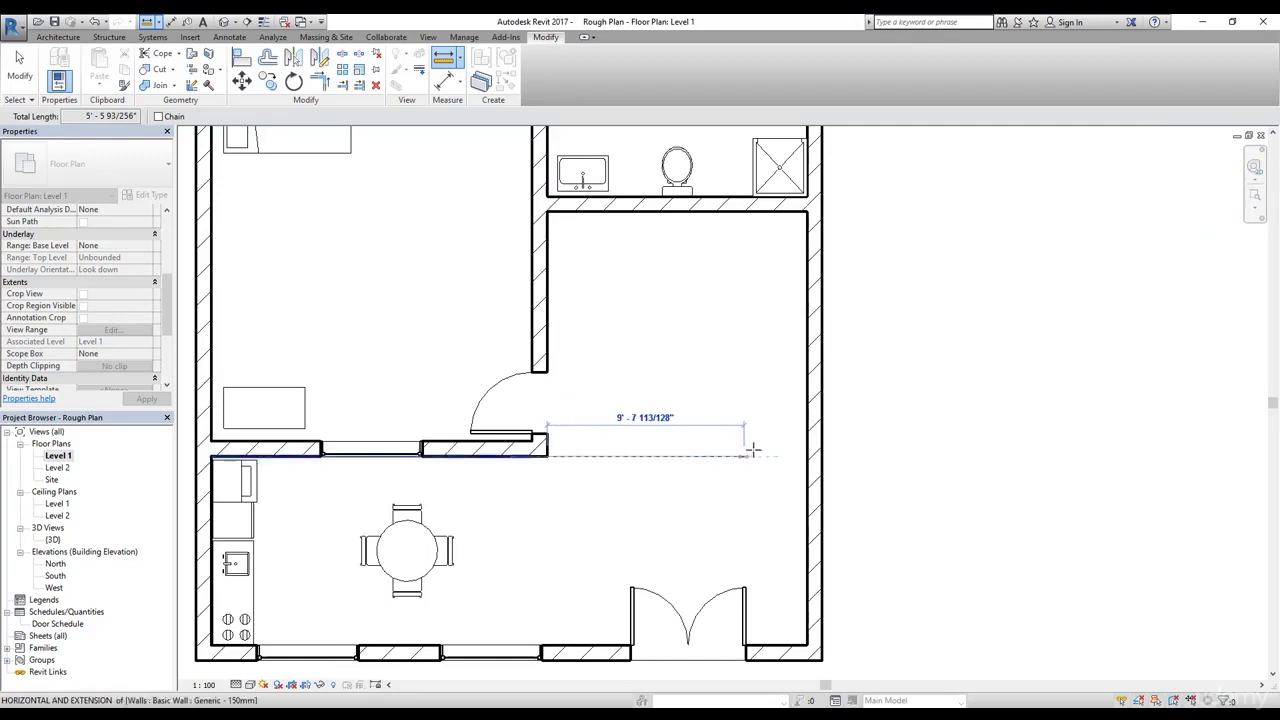
{"action": "left_click", "coordinate": [806, 458]}
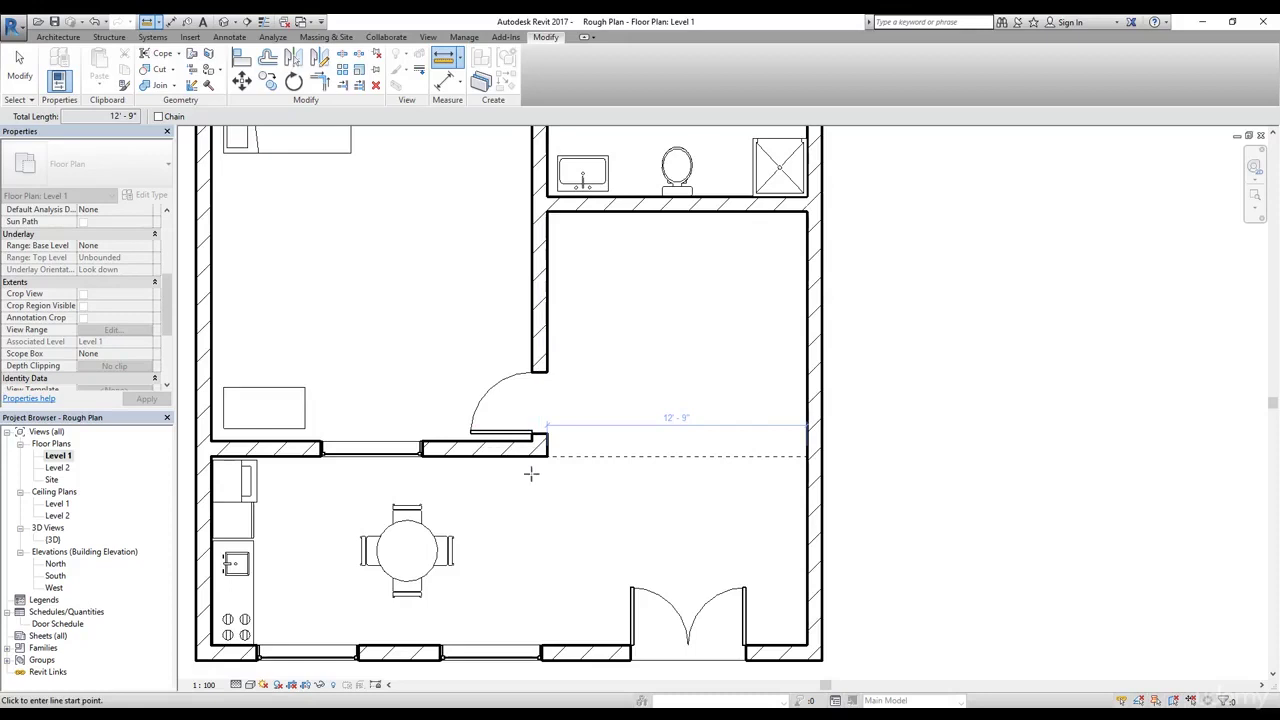
Measure a 45° diagonal from the plan's lower-left corner
{"action": "scroll", "coordinate": [646, 491], "scroll_direction": "down", "scroll_amount": 2}
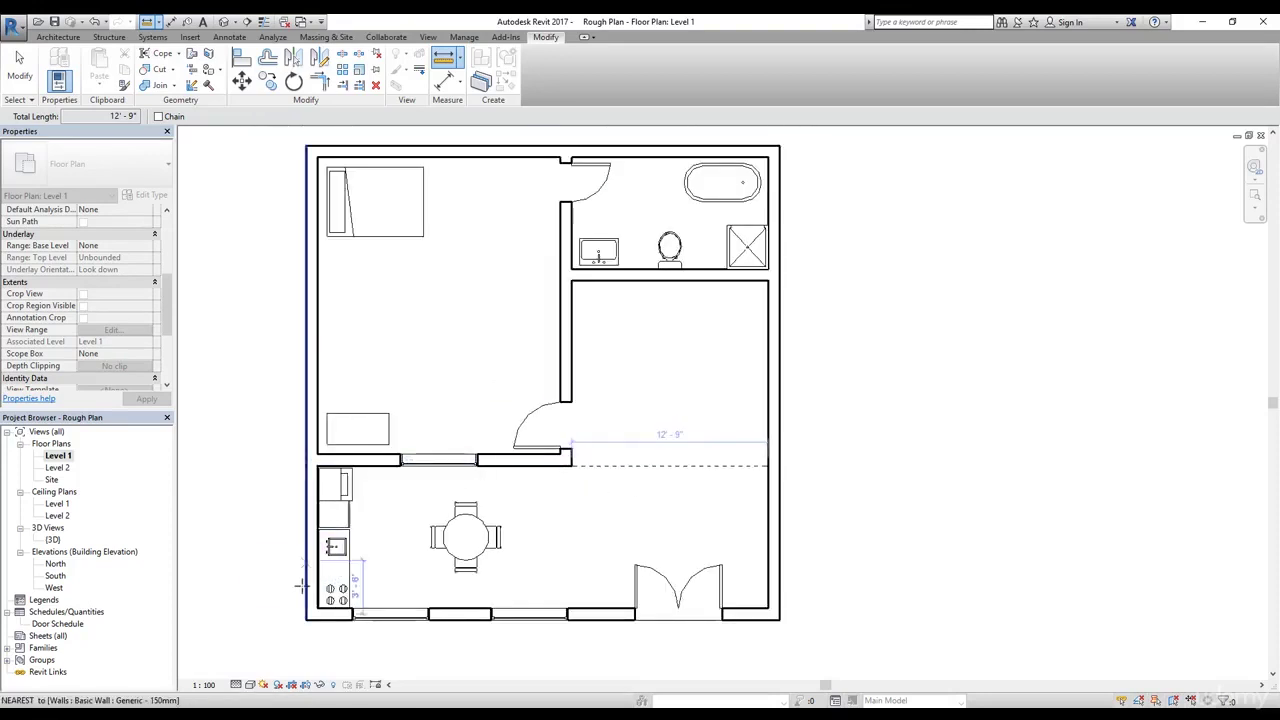
{"action": "left_click", "coordinate": [284, 598]}
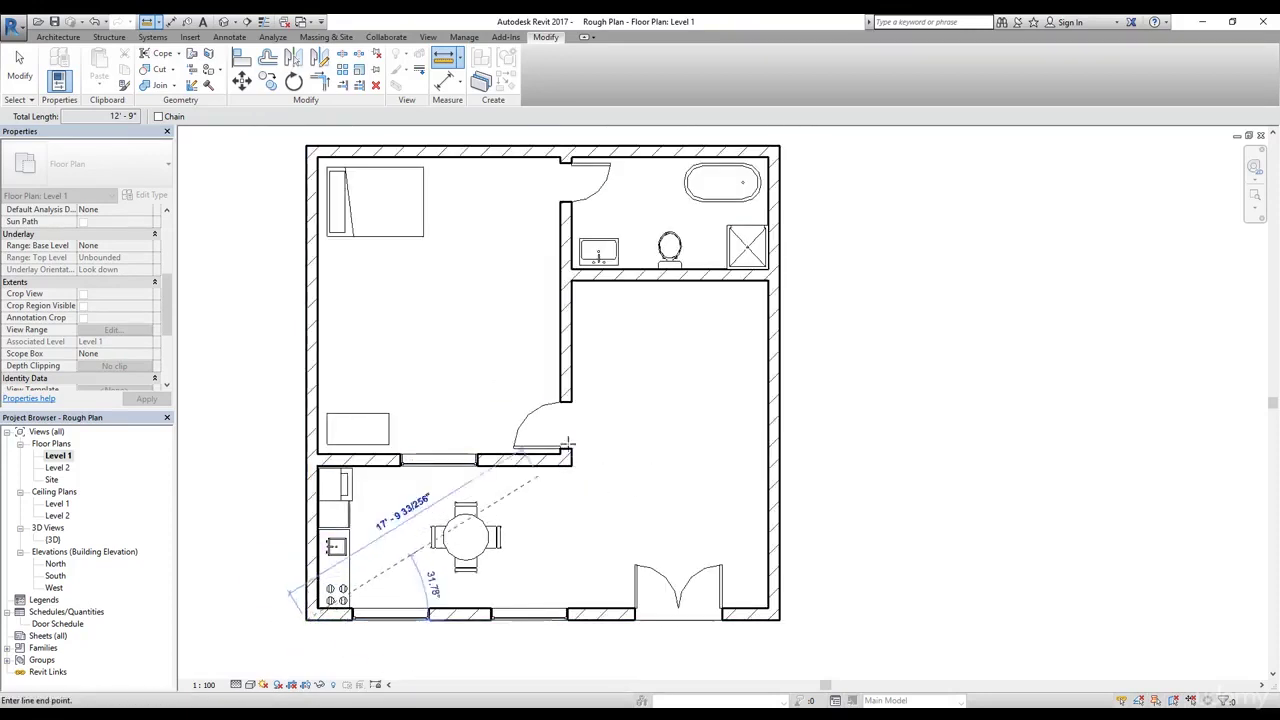
{"action": "left_click", "coordinate": [762, 122]}
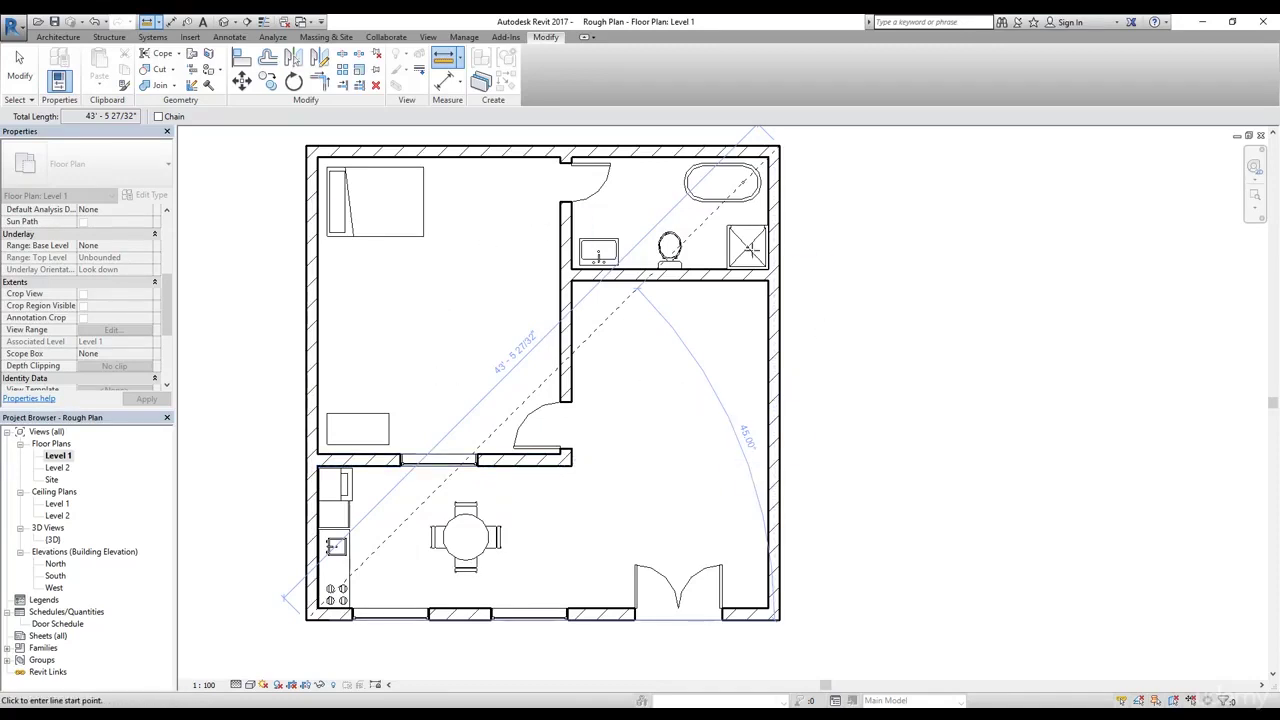
Measure vertically from near the shower to the front doors, then exit measuring
{"action": "left_click", "coordinate": [731, 224]}
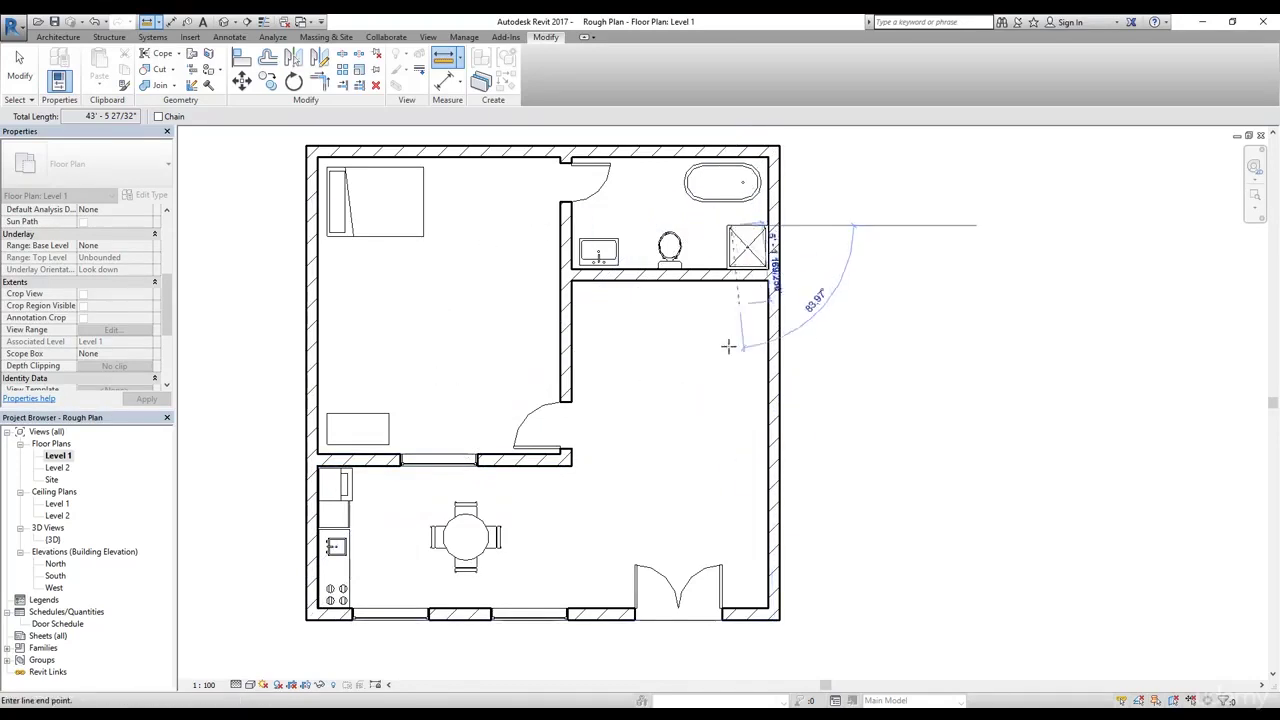
{"action": "left_click", "coordinate": [722, 565]}
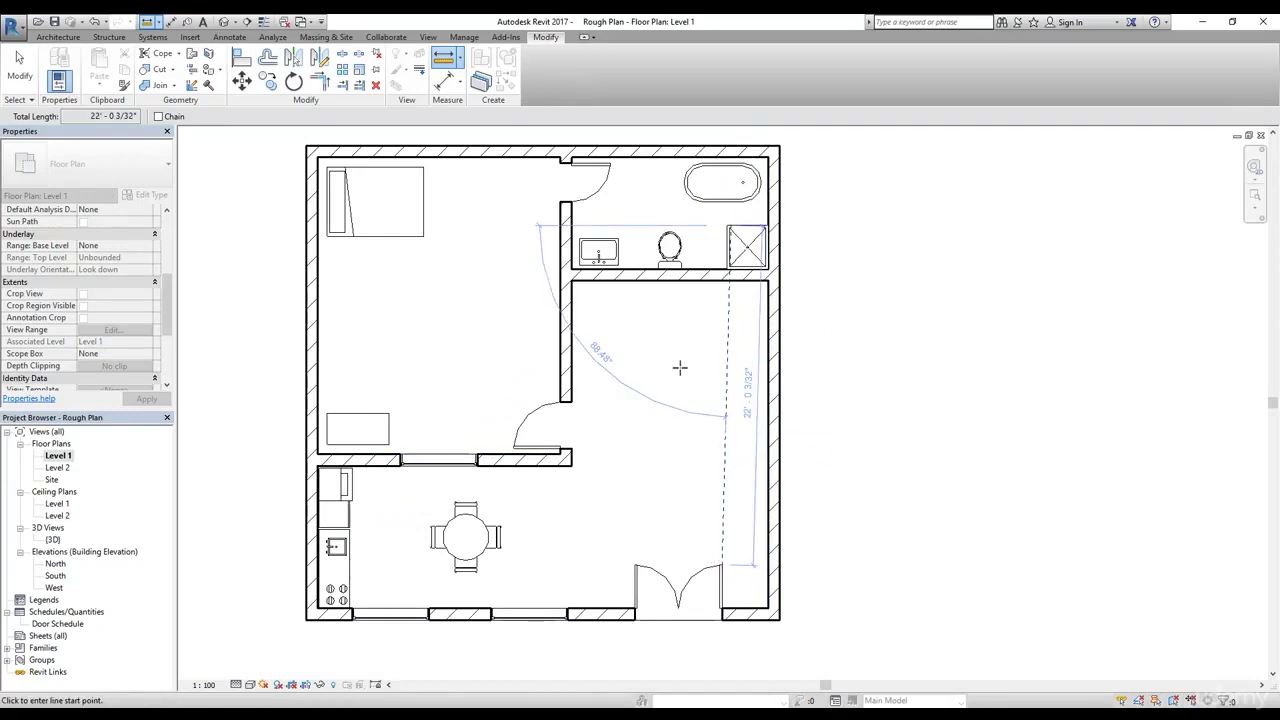
{"action": "key", "text": "Escape"}
{"action": "key", "text": "Escape"}
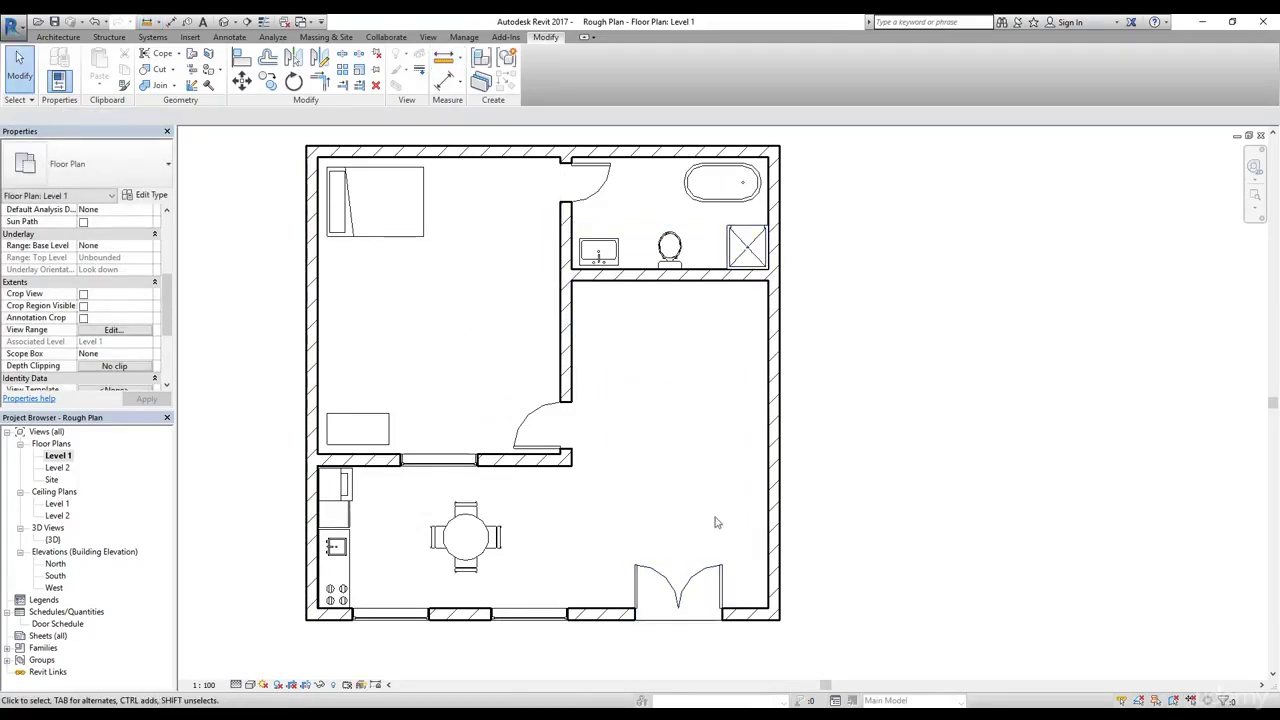
{"action": "left_click", "coordinate": [745, 246]}
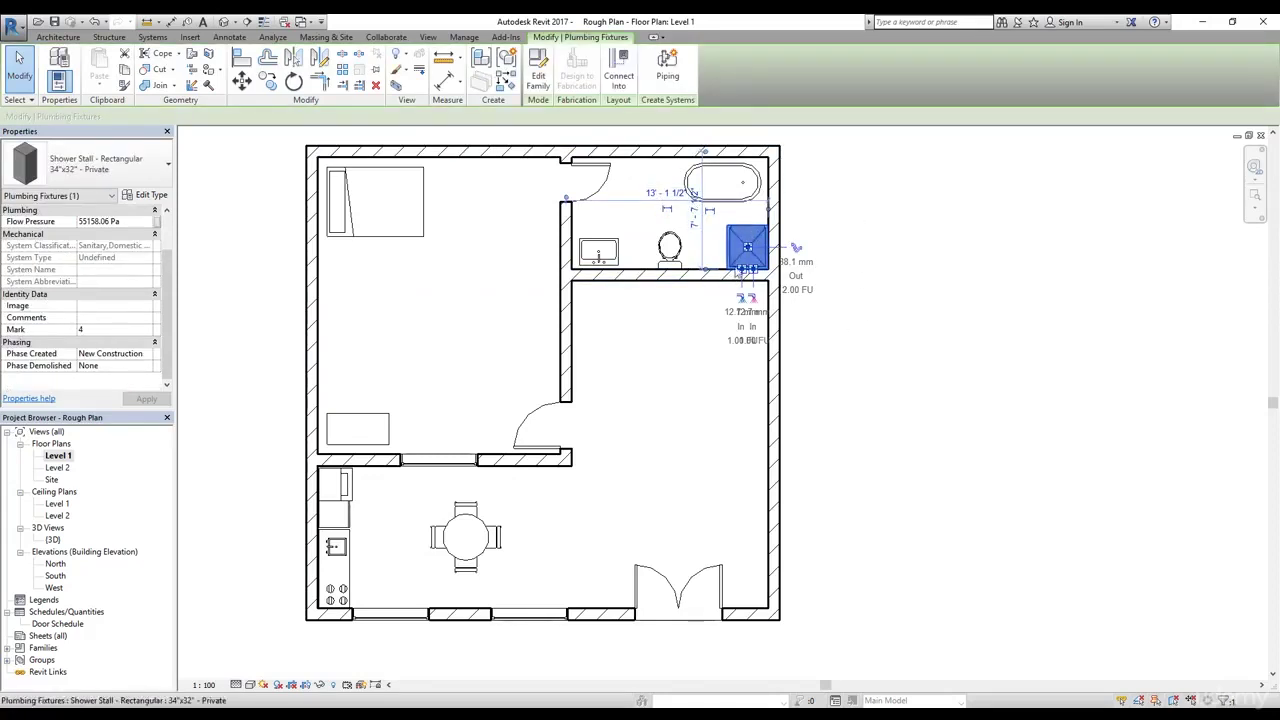
{"action": "left_click", "coordinate": [858, 374]}
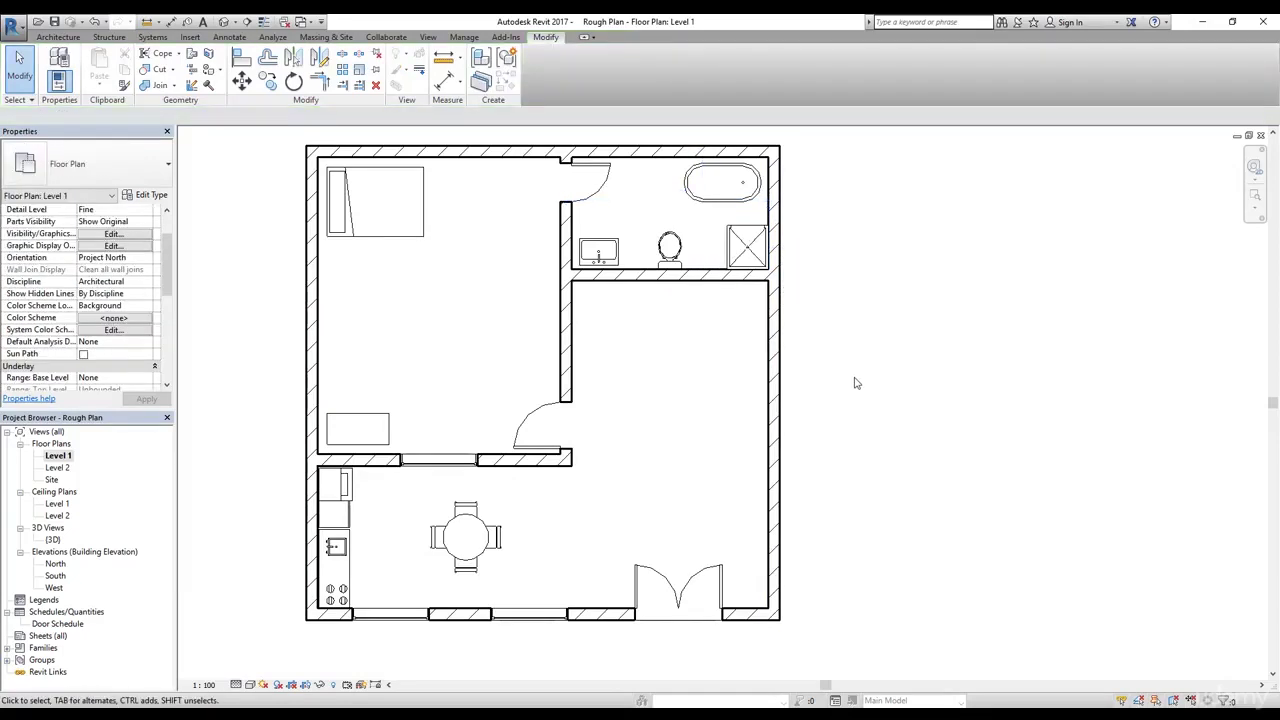
{"action": "left_click", "coordinate": [459, 62]}
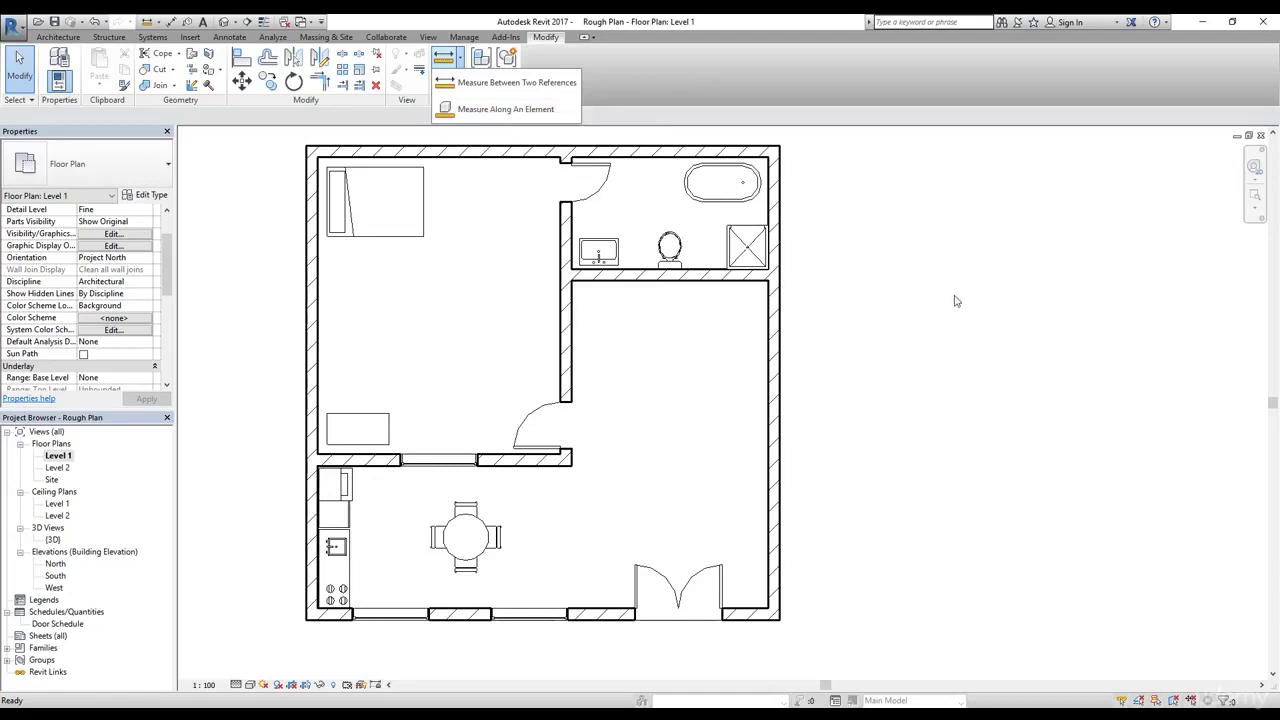
Draw a 16' - 0" vertical Generic - 90mm Brick wall outside the house's right side
{"action": "left_click", "coordinate": [58, 37]}
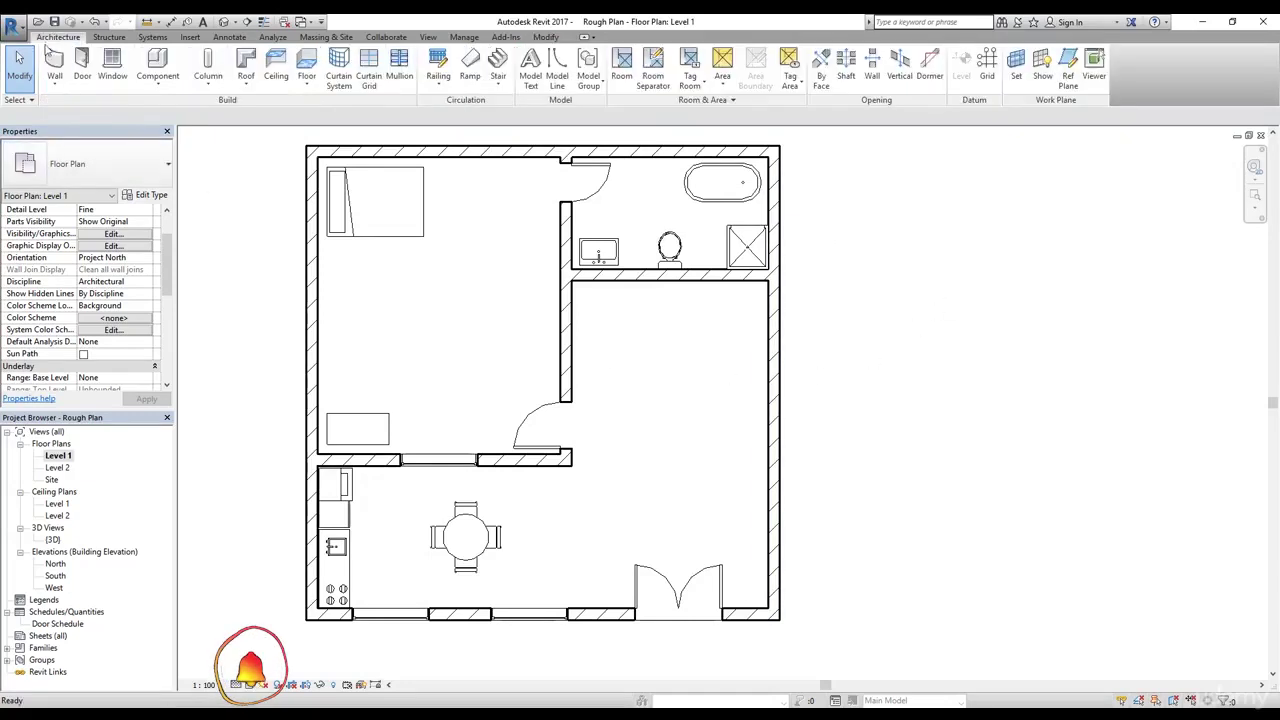
{"action": "left_click", "coordinate": [56, 64]}
{"action": "left_click", "coordinate": [117, 155]}
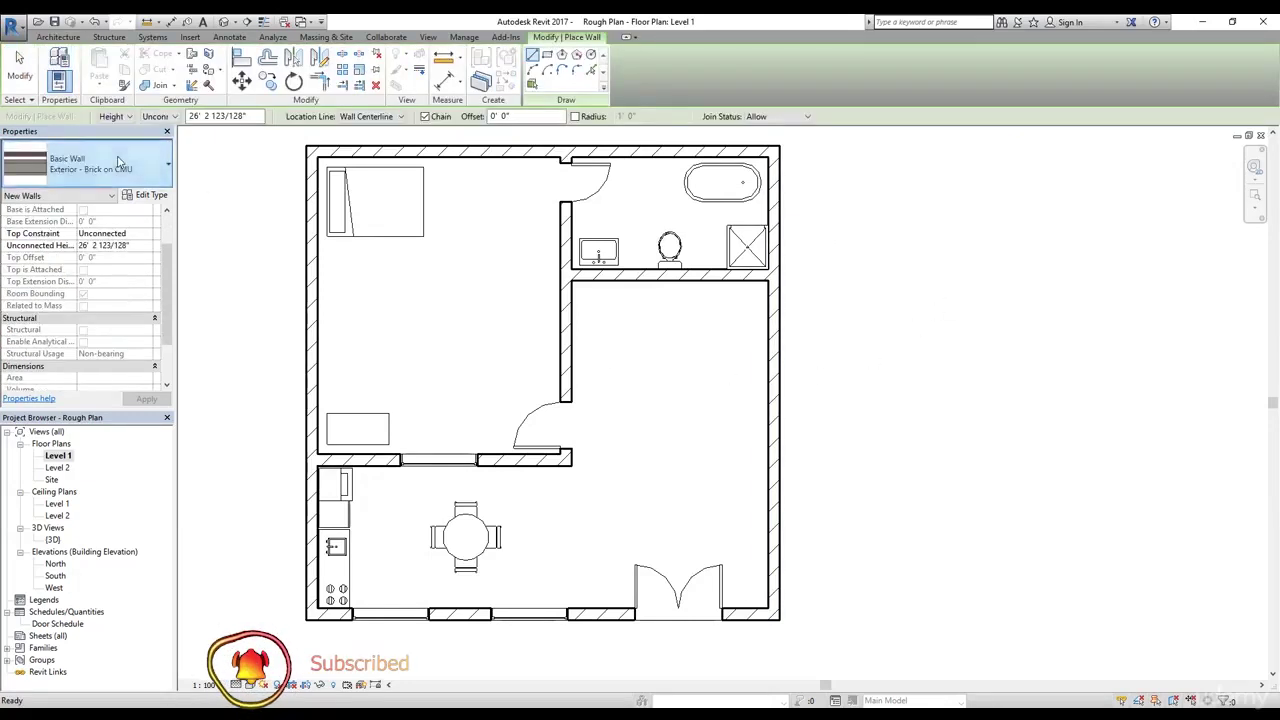
{"action": "left_click", "coordinate": [97, 380]}
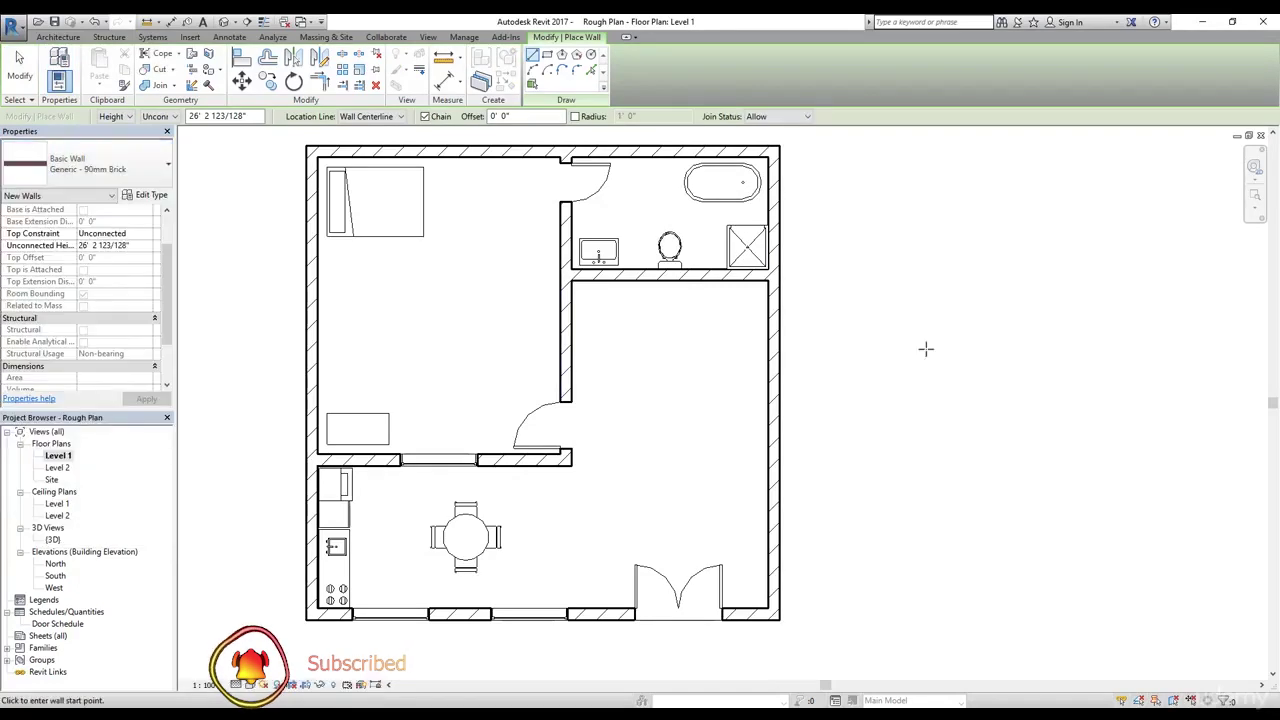
{"action": "left_click", "coordinate": [948, 240]}
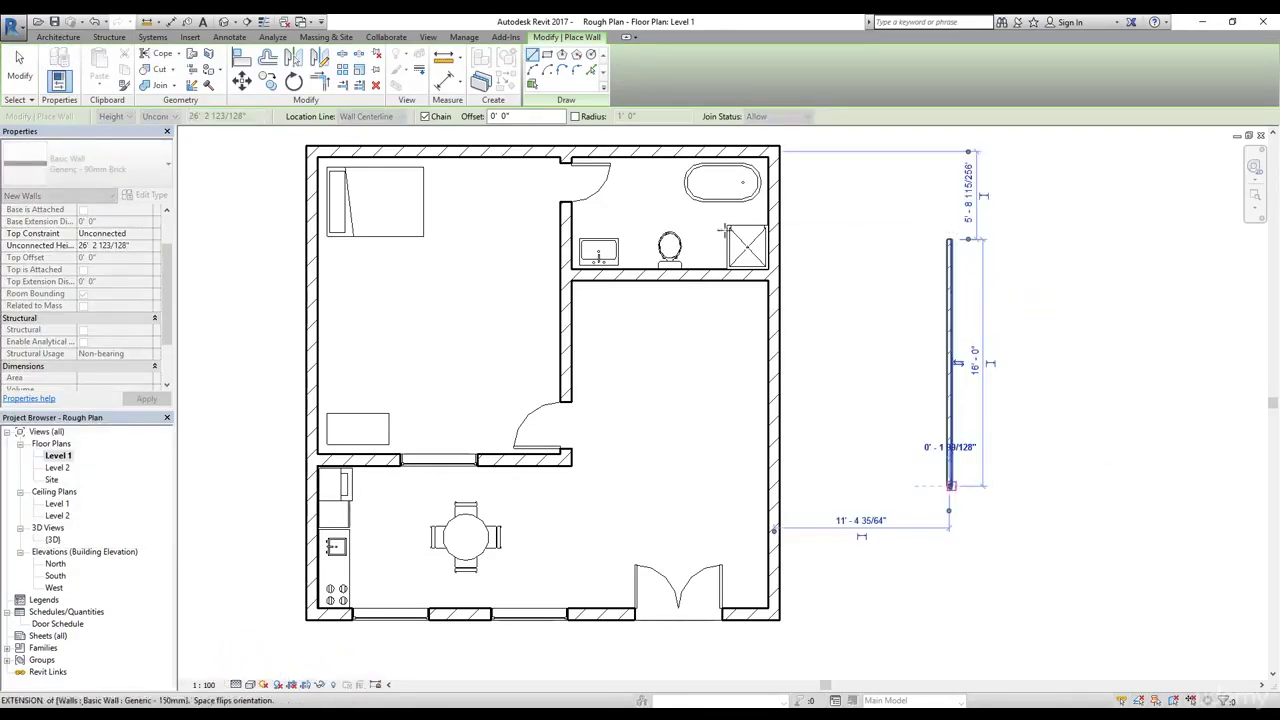
{"action": "left_click", "coordinate": [948, 487]}
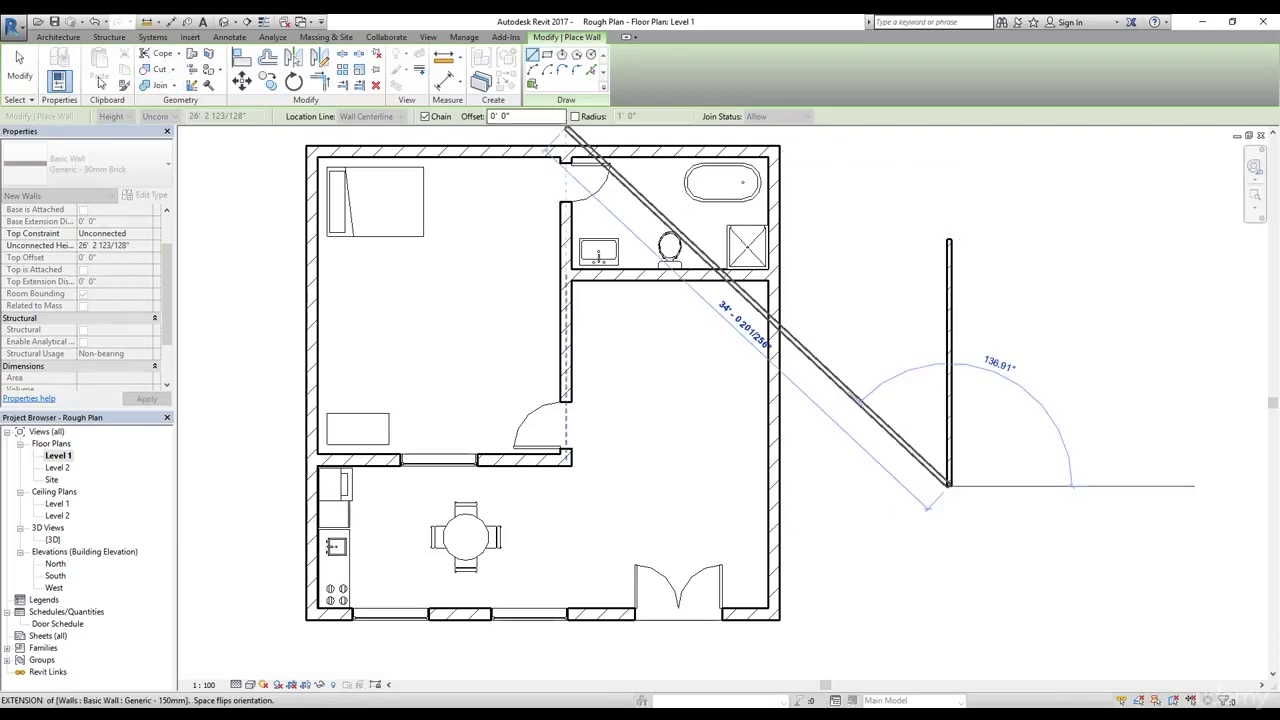
{"action": "left_click", "coordinate": [19, 65]}
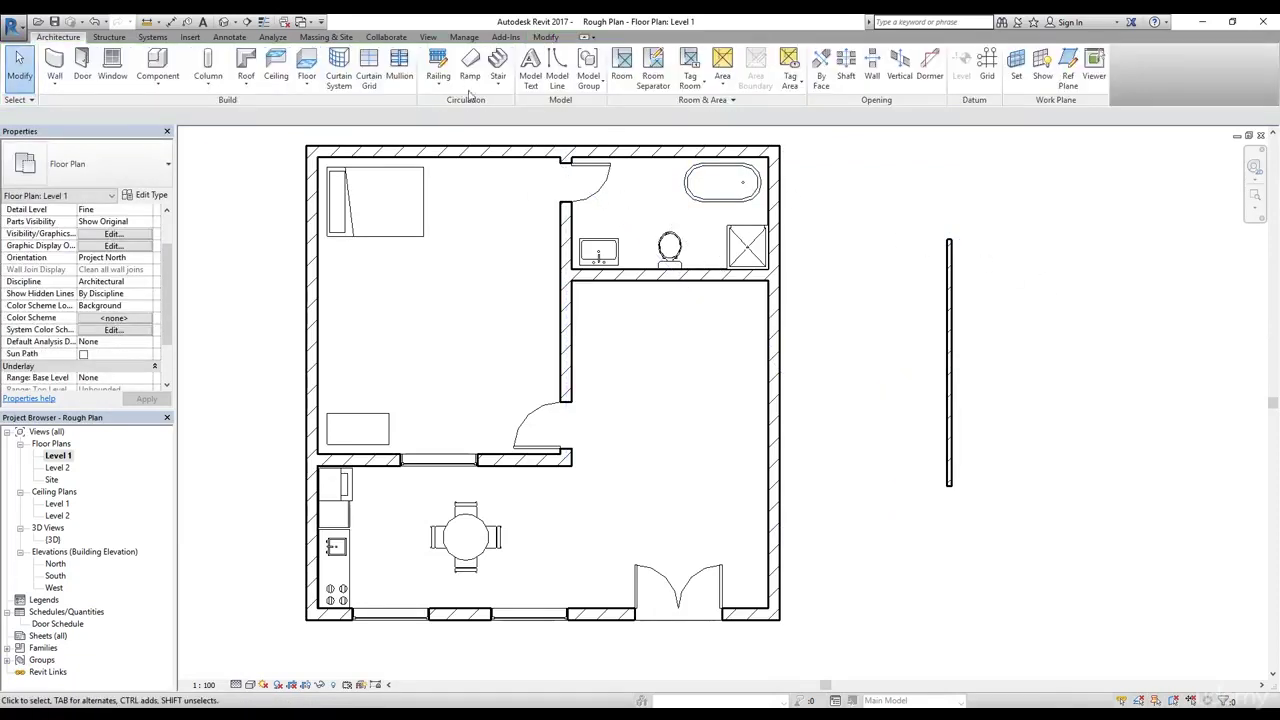
{"action": "left_click", "coordinate": [535, 39]}
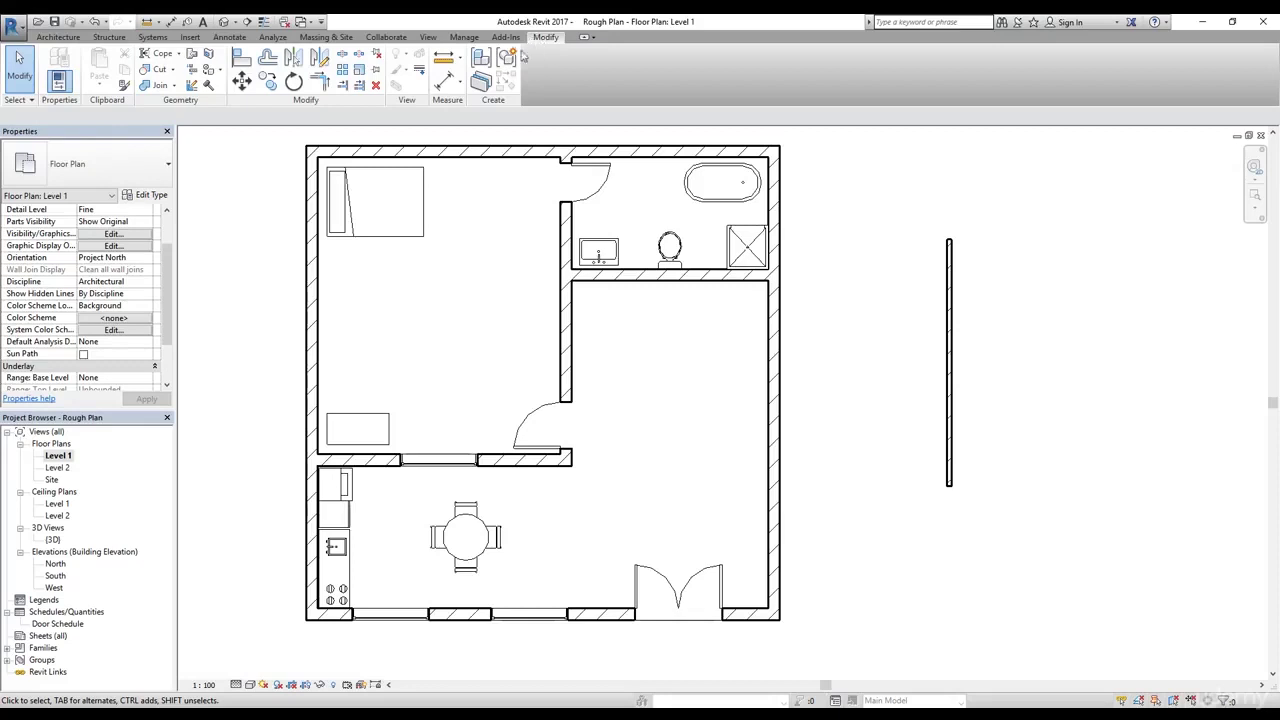
Measure along the new brick wall, reading a total length of 16' - 0"
{"action": "left_click", "coordinate": [459, 57]}
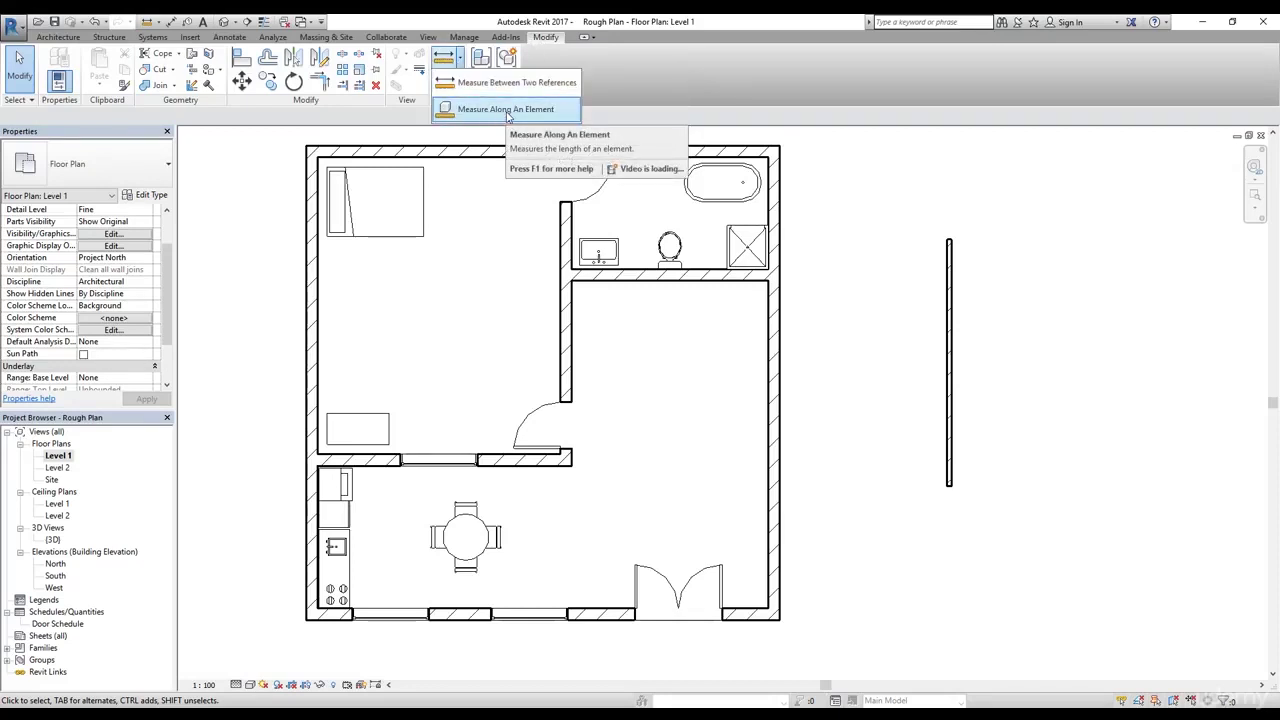
{"action": "left_click", "coordinate": [506, 112]}
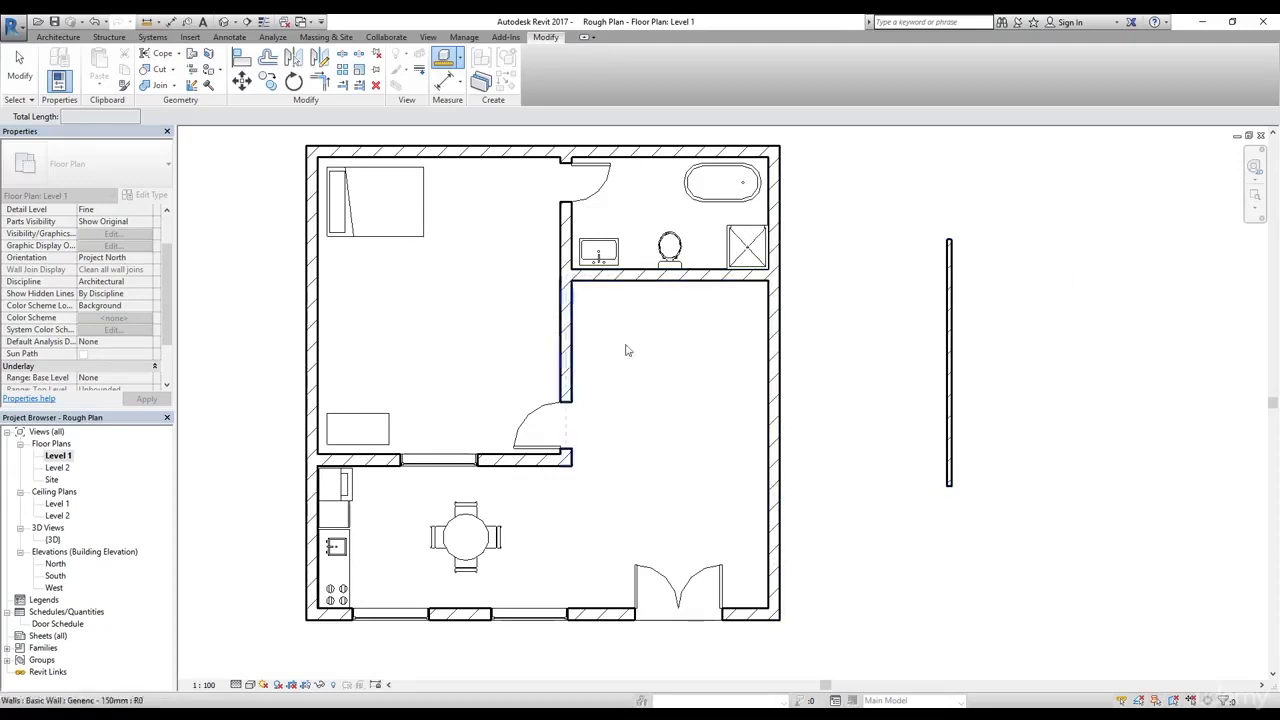
{"action": "left_click", "coordinate": [951, 387]}
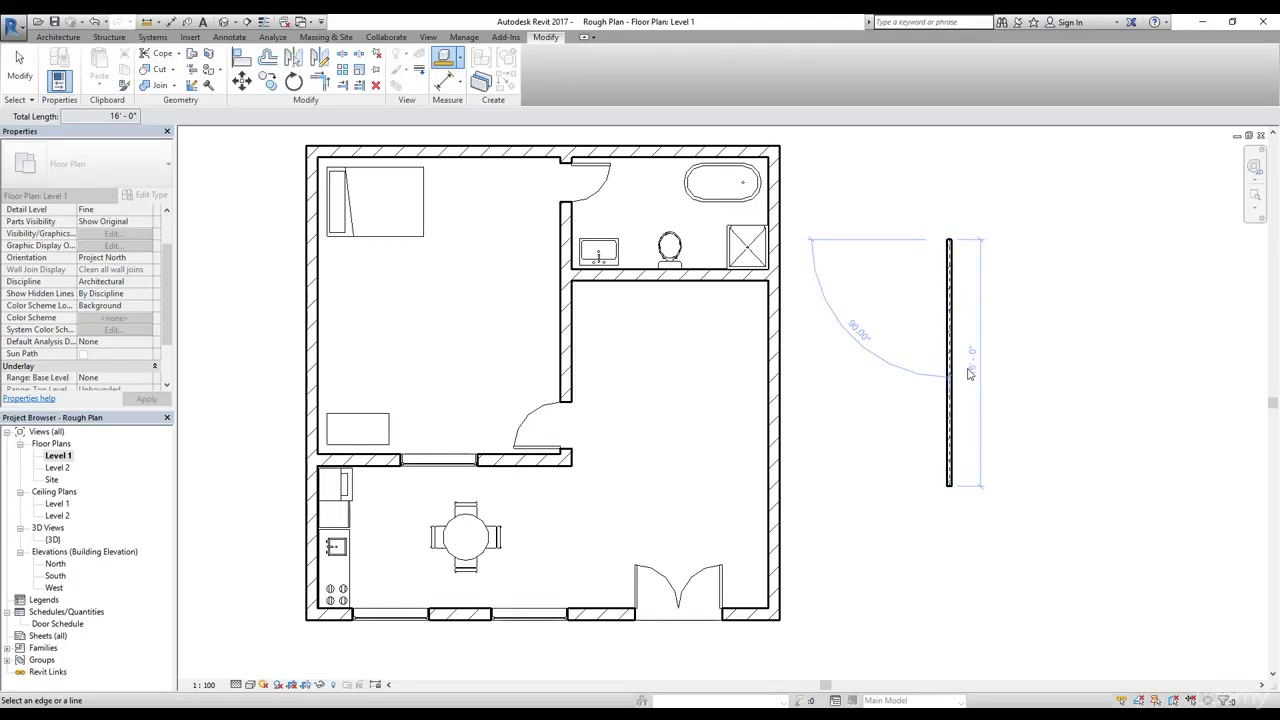
{"action": "left_click", "coordinate": [461, 60]}
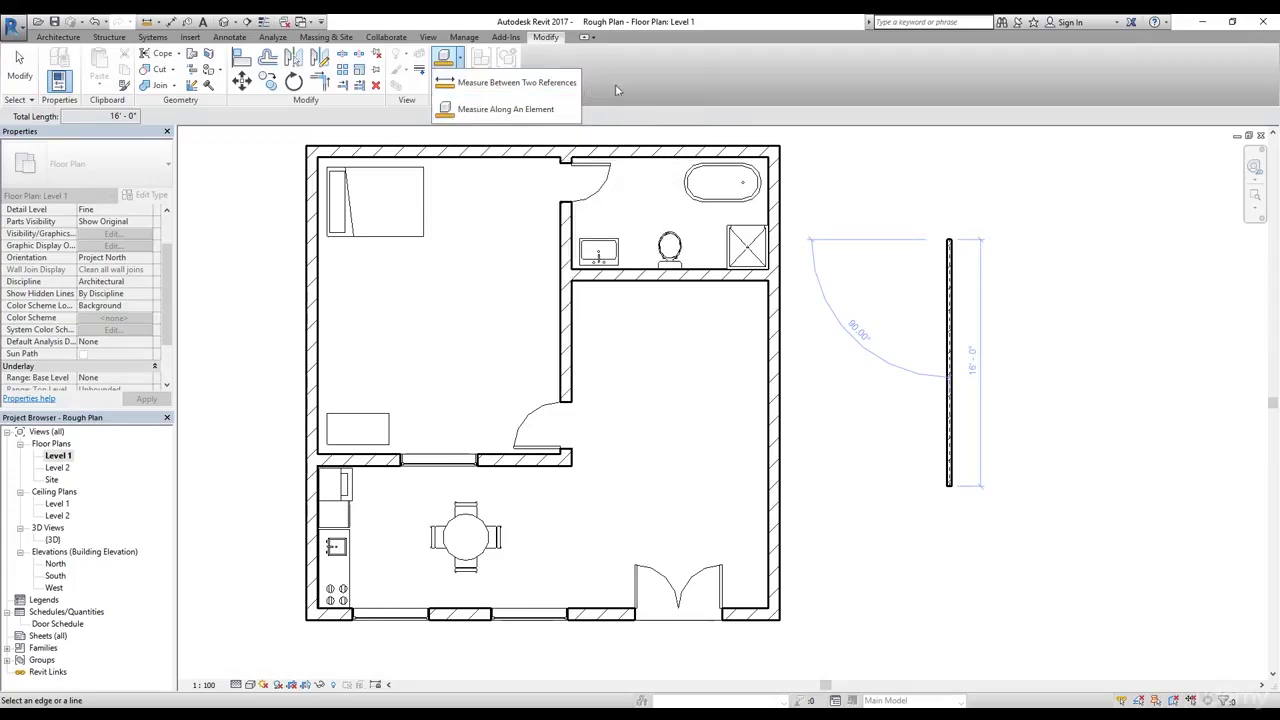
Measure 8' - 0 1/64" from the brick wall's midpoint to its bottom end
{"action": "left_click", "coordinate": [515, 82]}
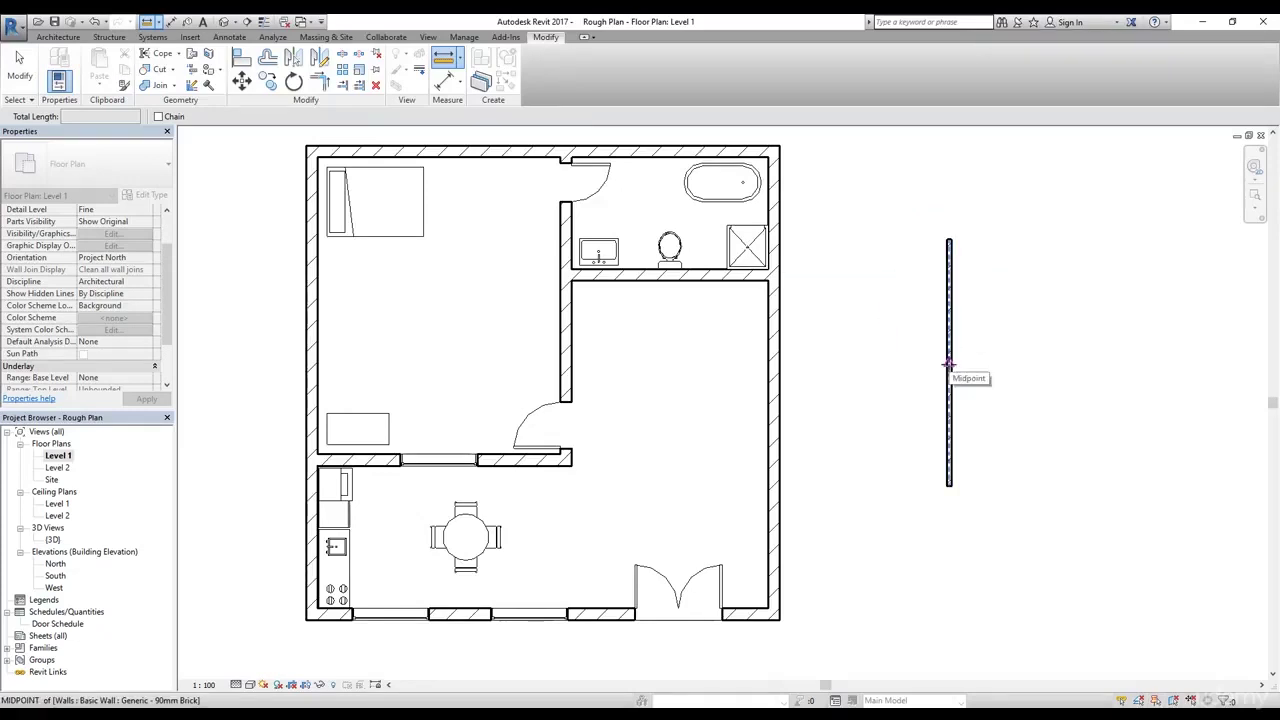
{"action": "left_click", "coordinate": [948, 365]}
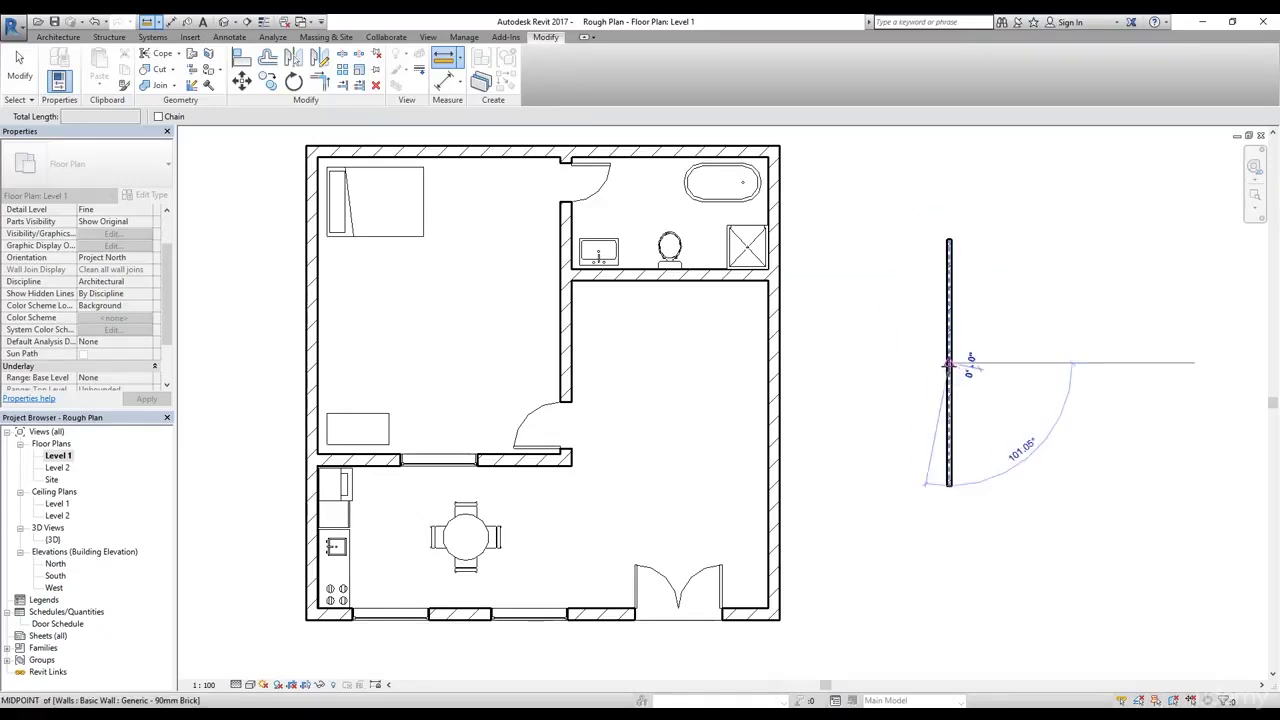
{"action": "left_click", "coordinate": [946, 487]}
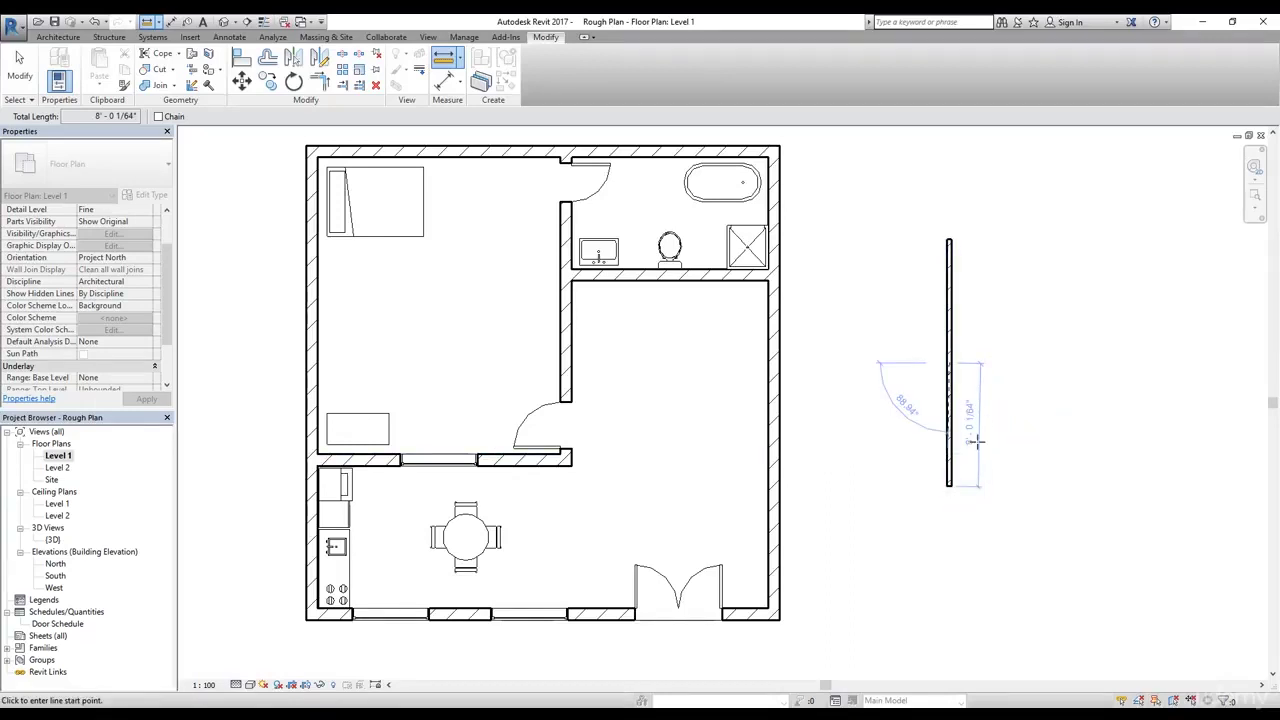